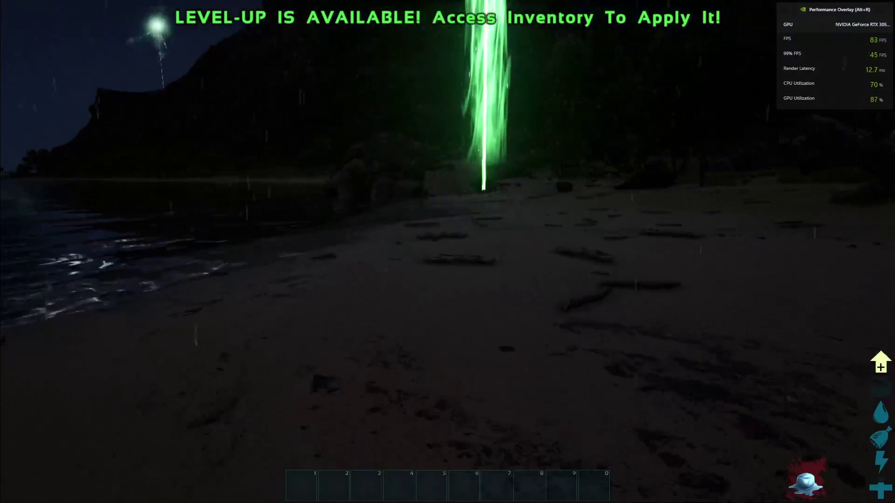
View the Graphics Quality presets in Options without changing Medium, then resume play.
key(Escape)
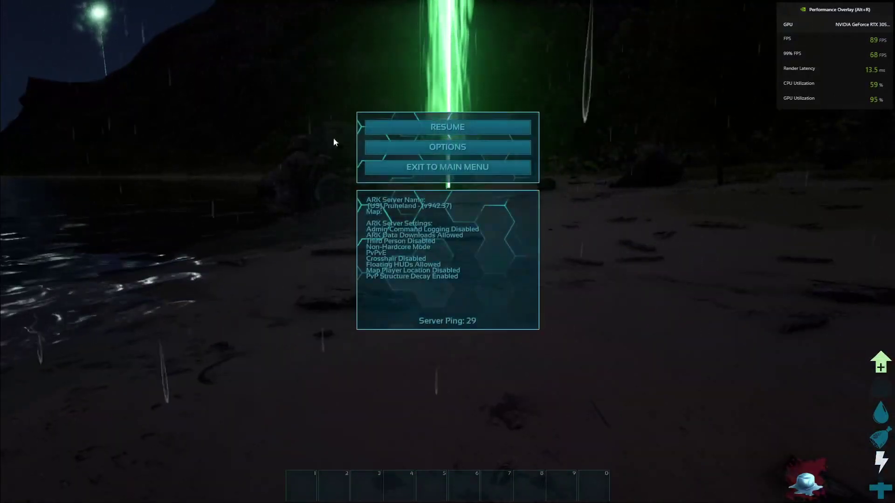
click(446, 148)
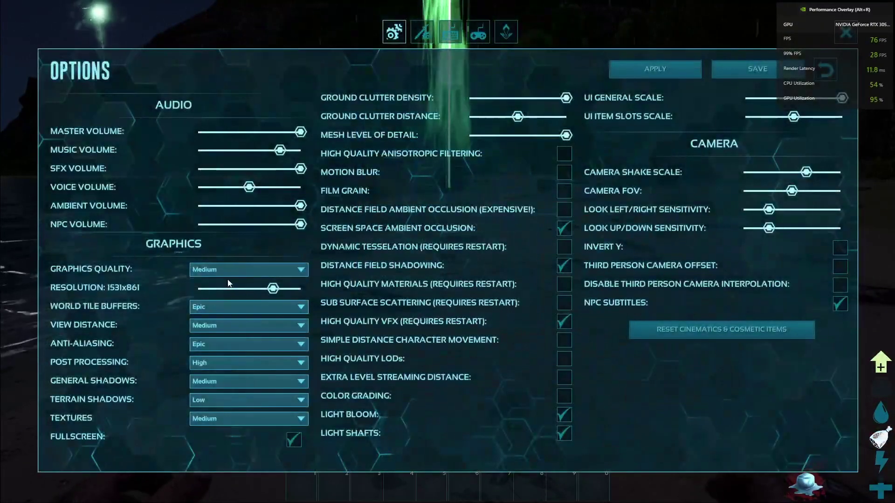
click(233, 270)
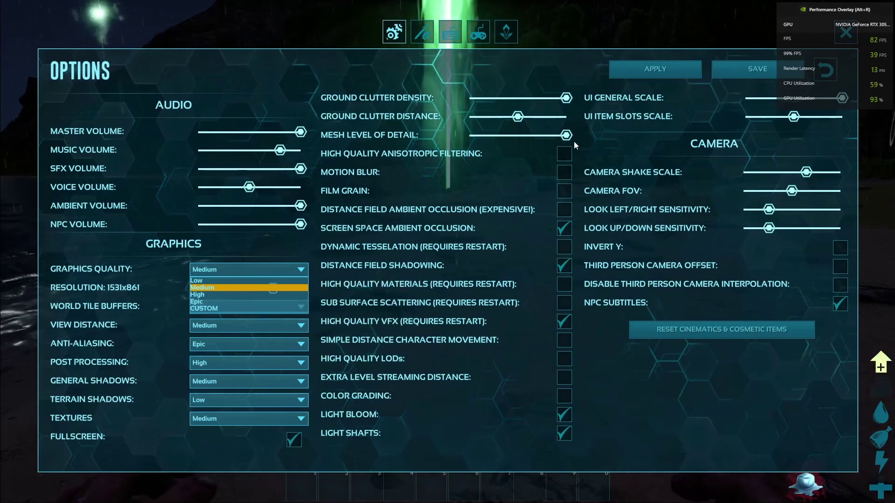
click(843, 31)
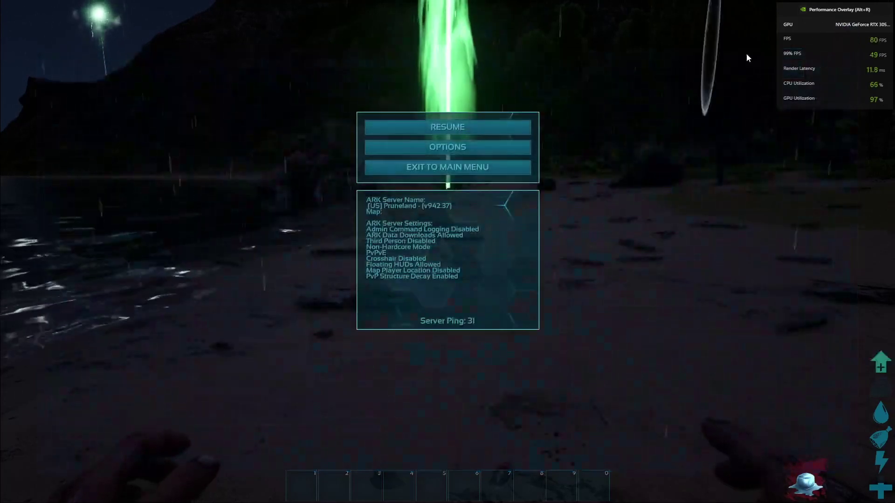
click(463, 128)
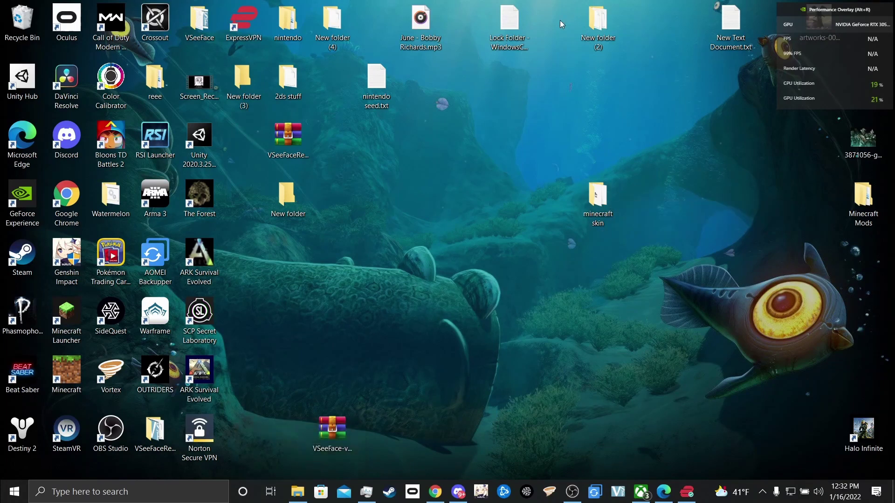
Browse File Explorer from This PC to Local Disk (C:) > Users > user profile > AppData.
double_click(288, 196)
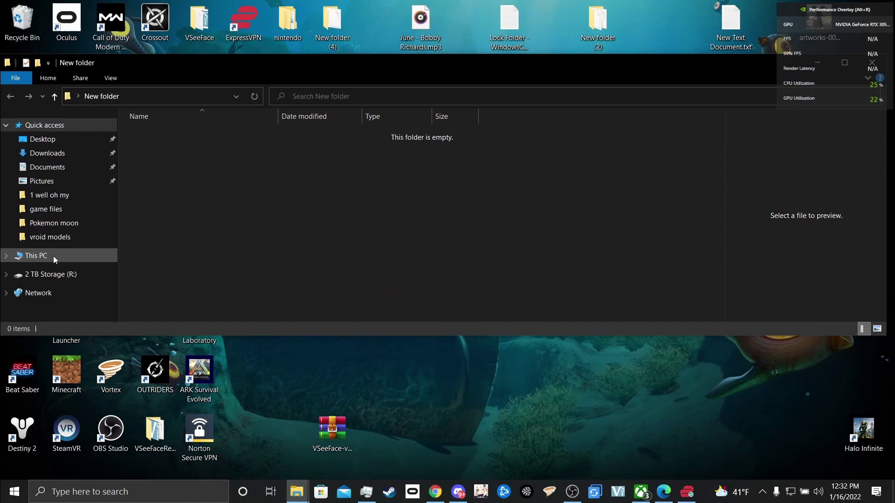
click(53, 256)
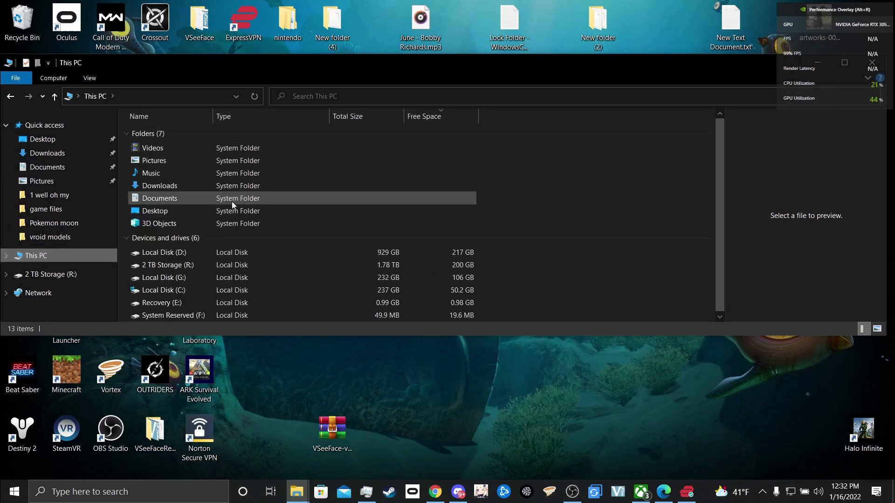
double_click(171, 291)
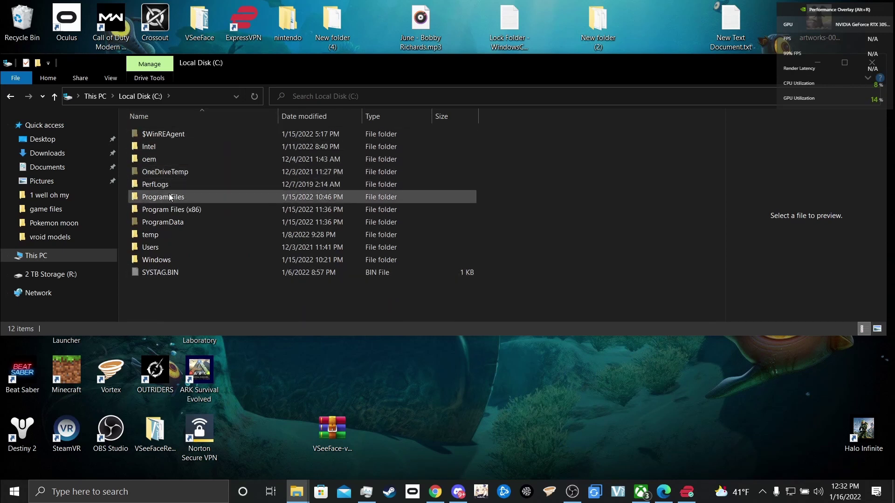
double_click(170, 246)
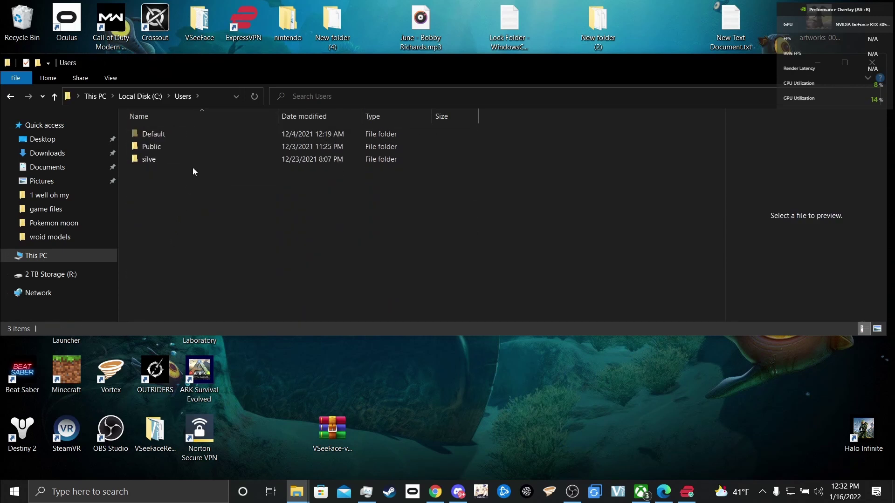
double_click(199, 163)
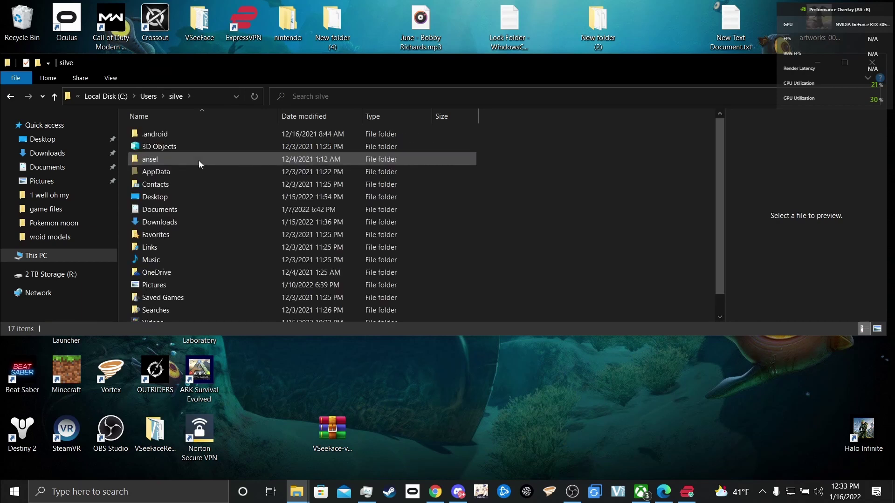
double_click(187, 173)
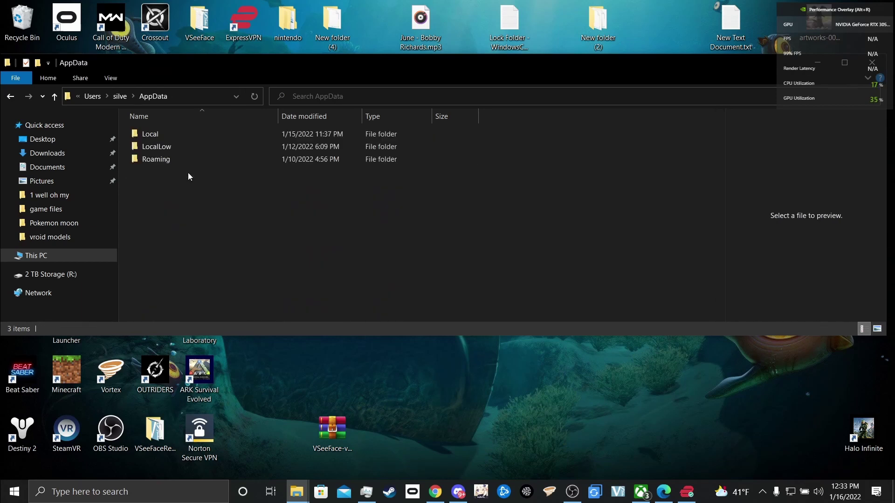
Navigate from Local through Packages into the StudioWildcard package folder.
click(204, 135)
double_click(204, 133)
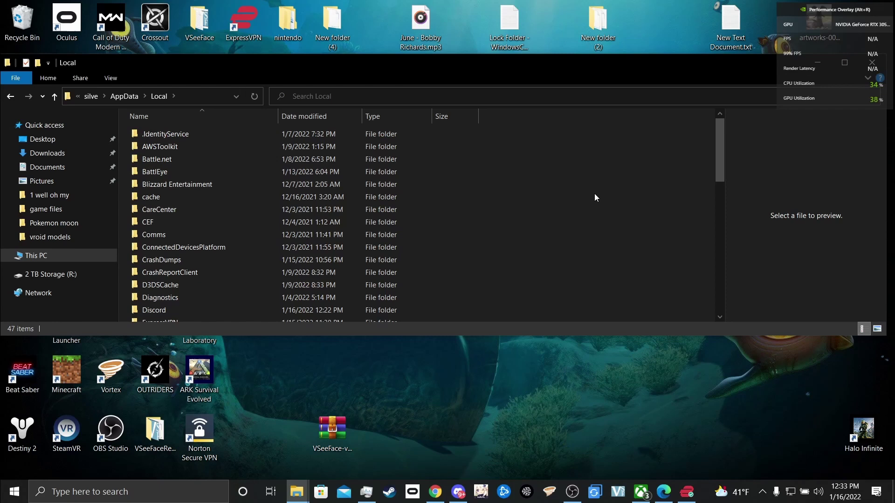
key(p)
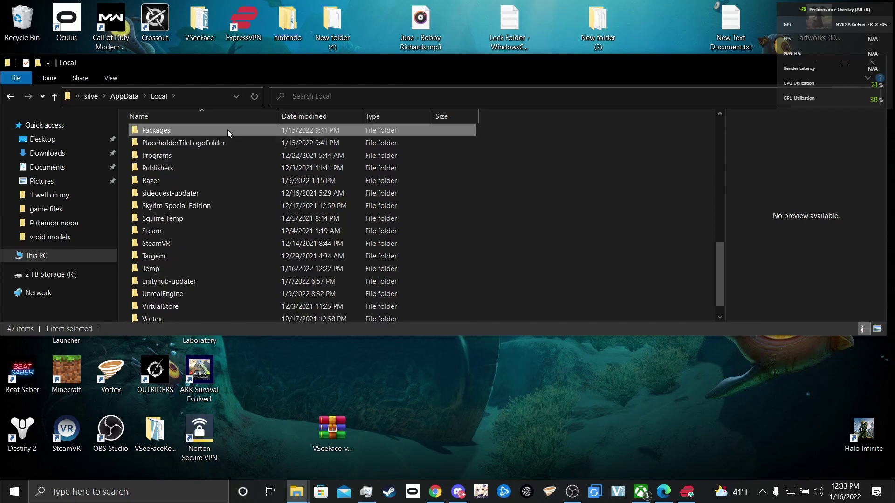
key(Return)
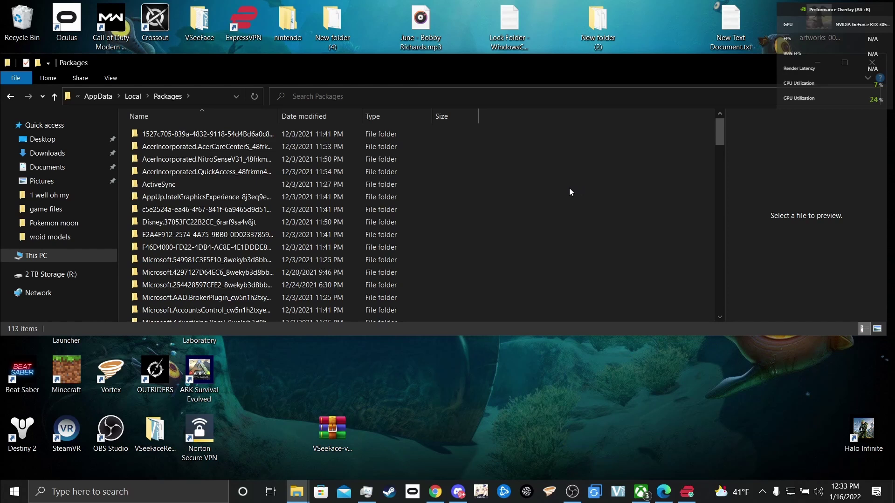
key(s)
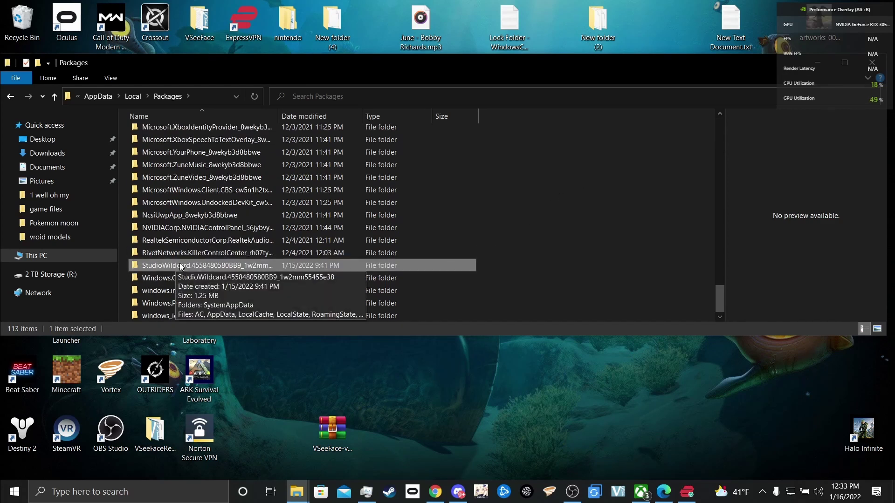
double_click(180, 265)
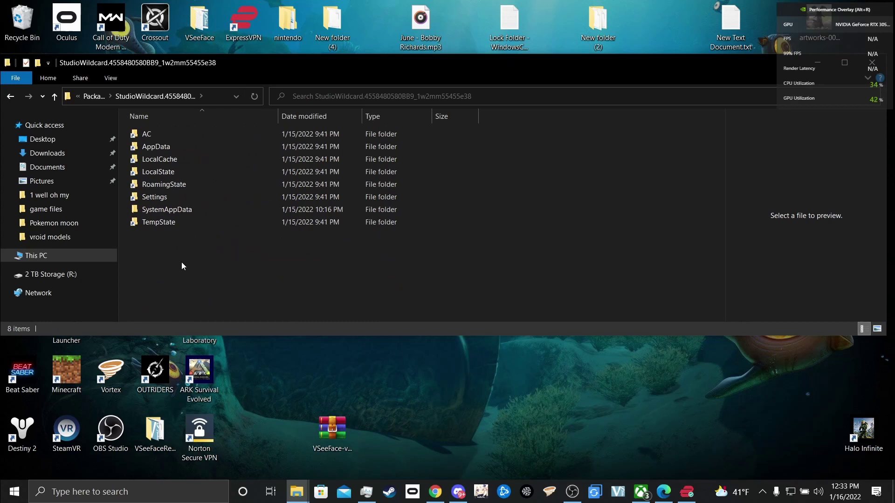
Go through LocalState > Saved > UWPConfig > UWP and open Engine.ini in Notepad.
double_click(211, 171)
double_click(195, 135)
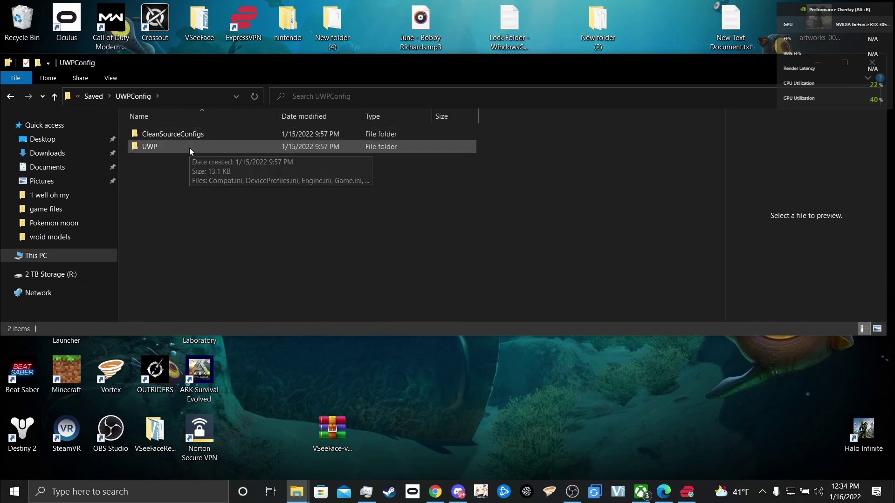
mouse_move(150, 146)
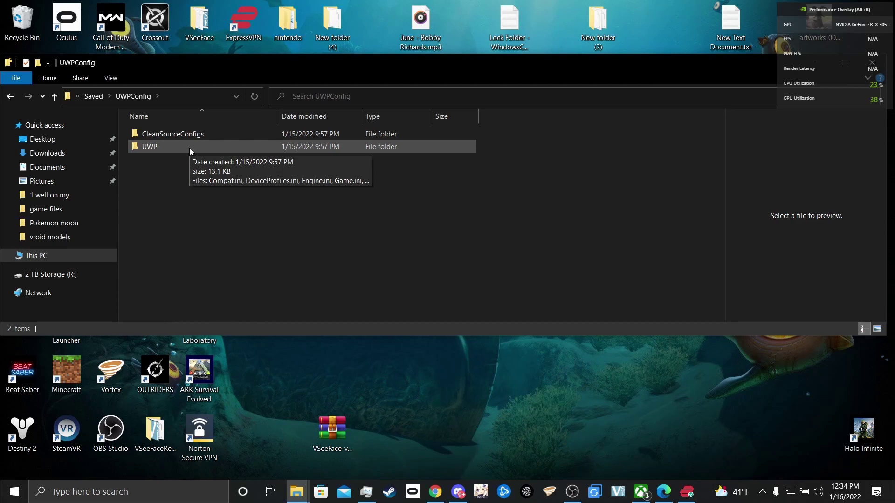
double_click(190, 148)
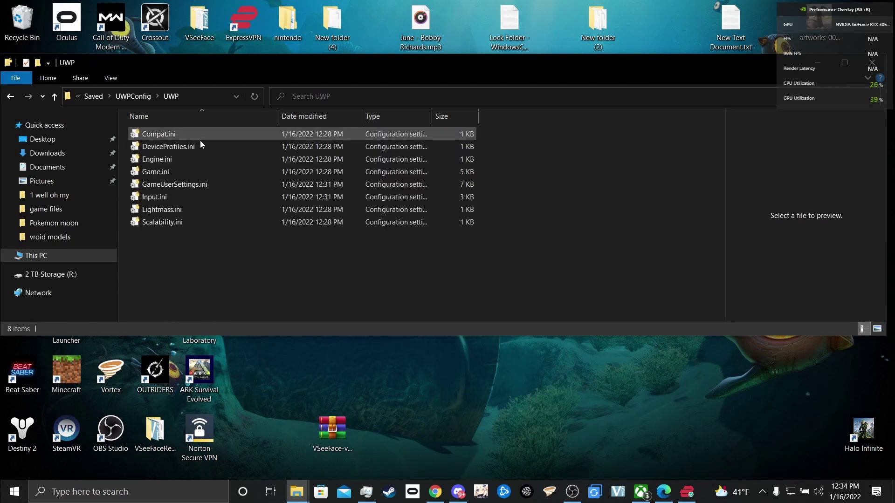
double_click(176, 161)
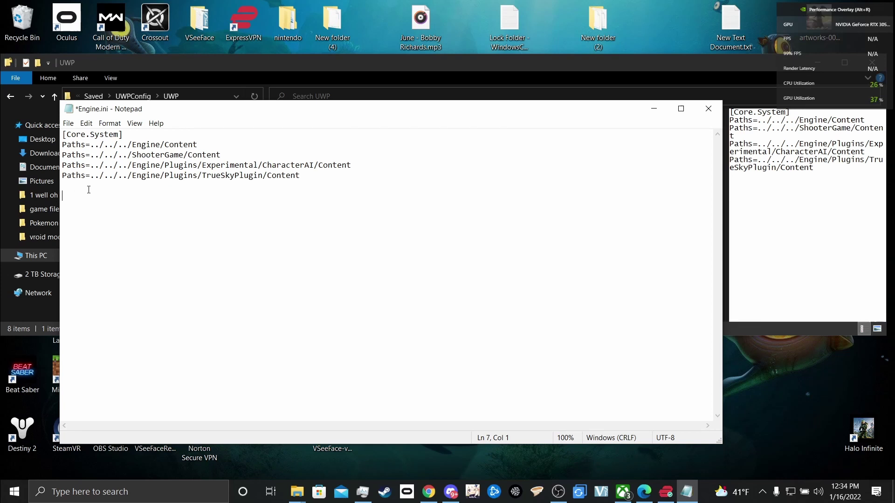
Paste the [/script/engine.renderersettings] section with t.maxfps=60 into Engine.ini and save it.
text([/script/engine.renderersettings] t.maxfps=60)
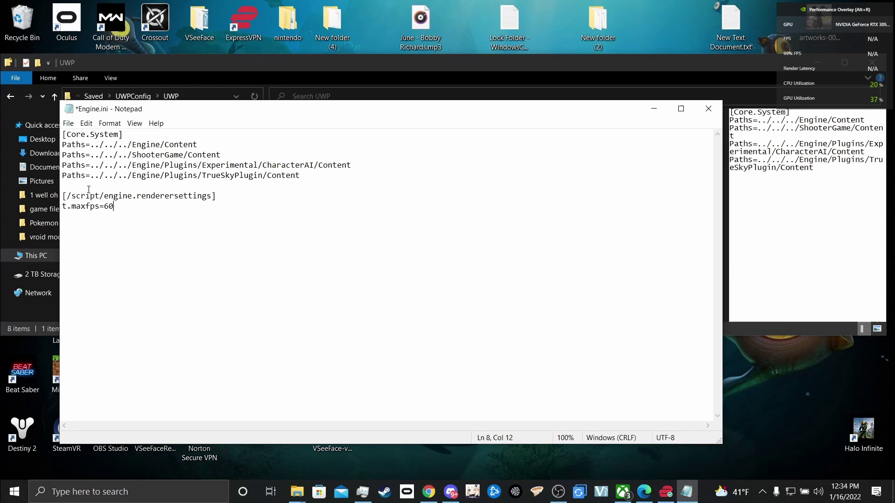
click(69, 123)
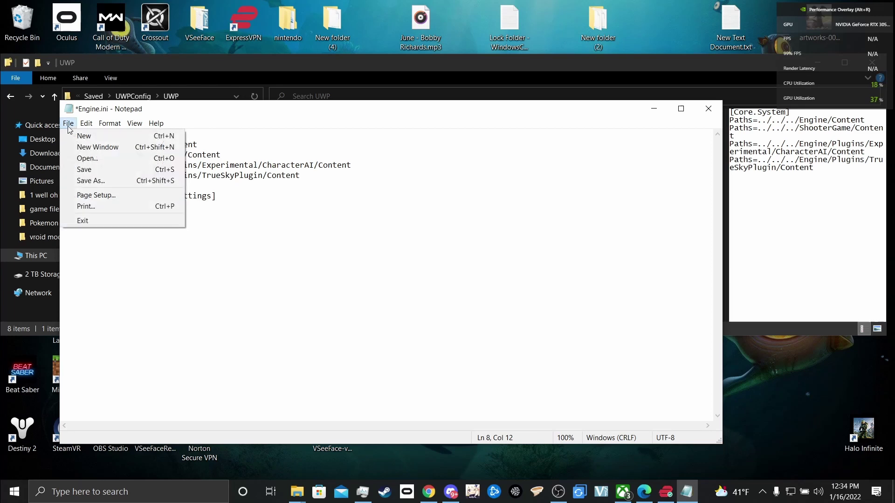
click(86, 169)
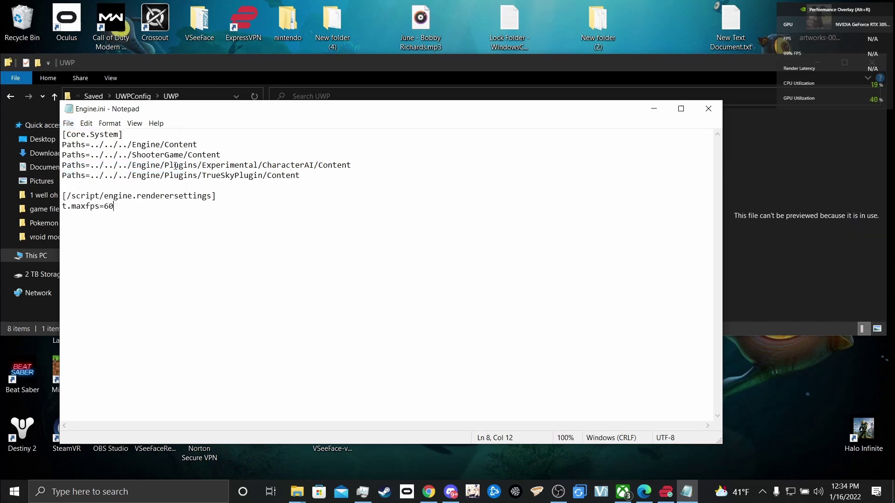
Close Notepad and the UWP folder window, then relaunch ARK from the desktop.
click(709, 112)
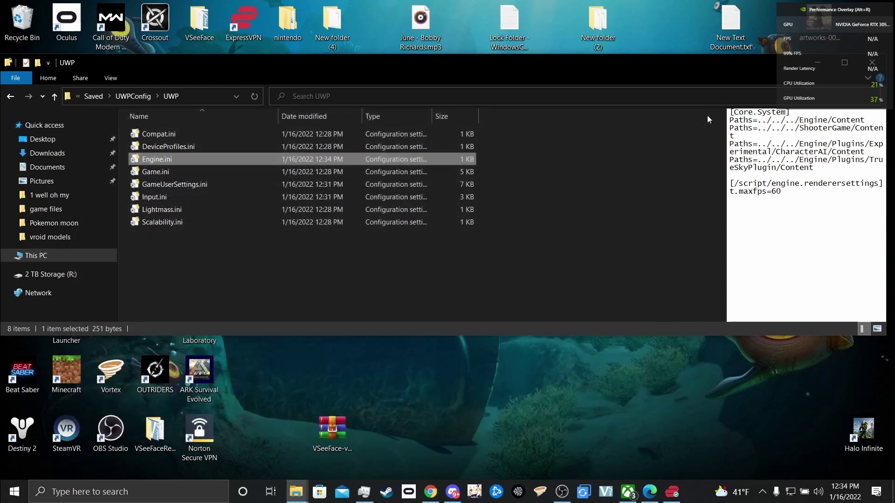
click(360, 172)
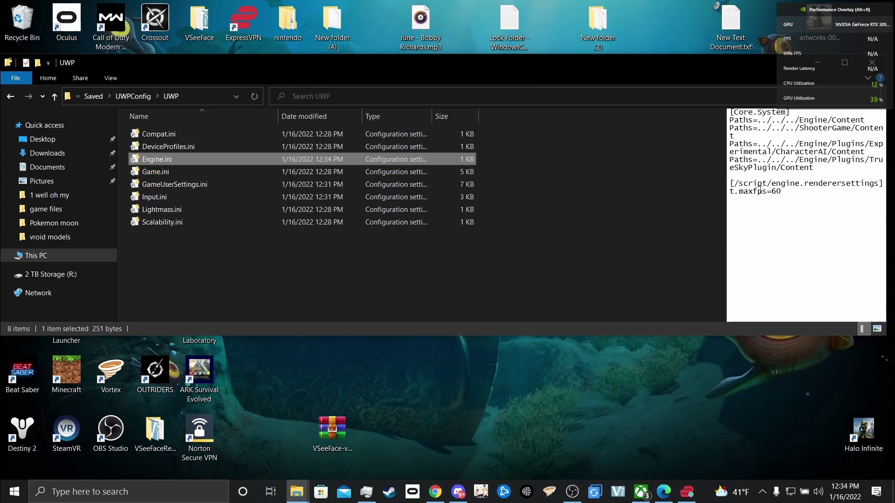
click(872, 65)
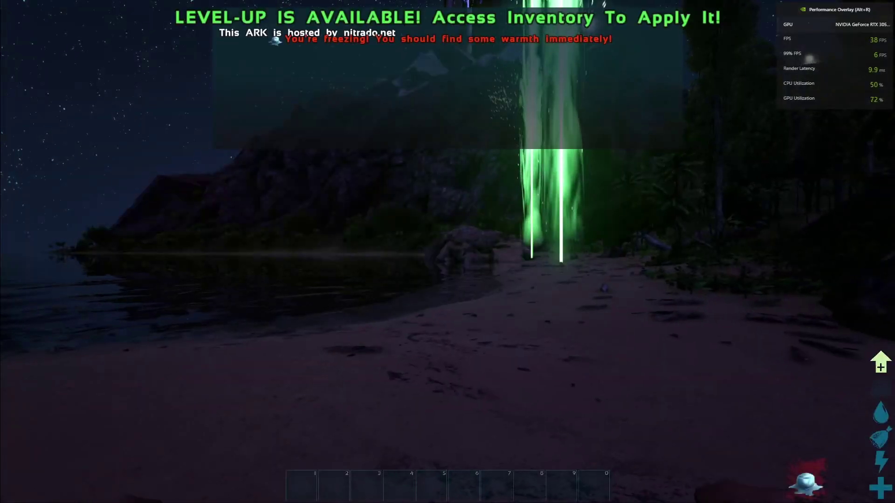
Walk along the night beach toward the figure beneath the green beam.
key(w)
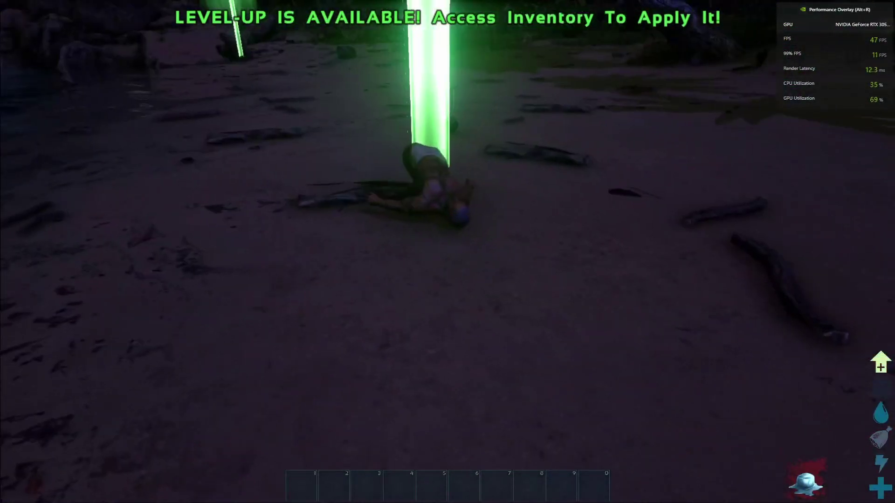
Pause, set Graphics Quality to Epic in Options, apply it, and resume play.
key(Escape)
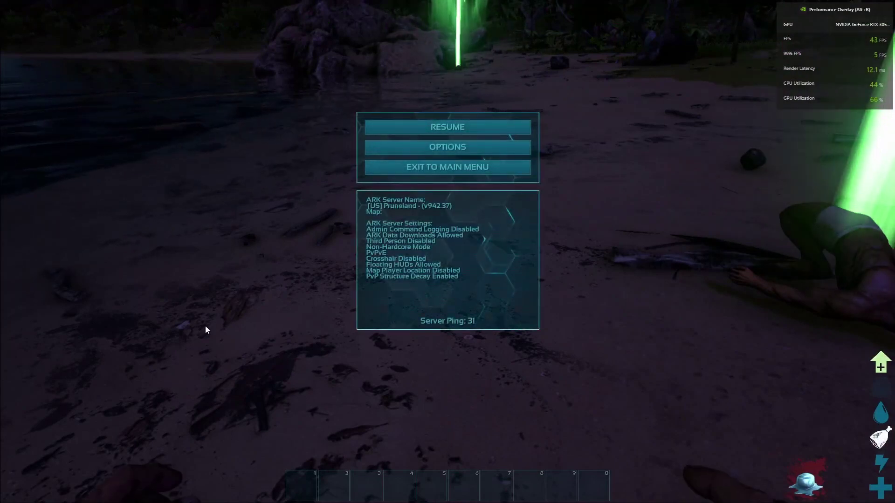
click(507, 146)
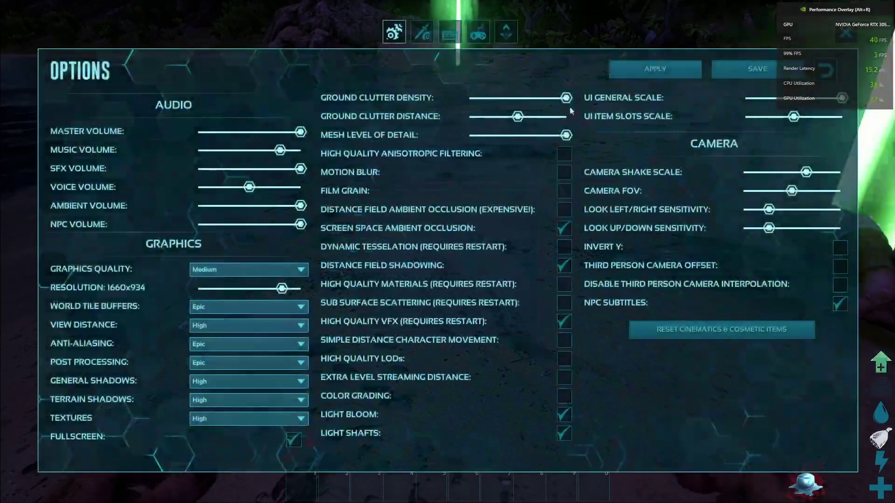
click(224, 272)
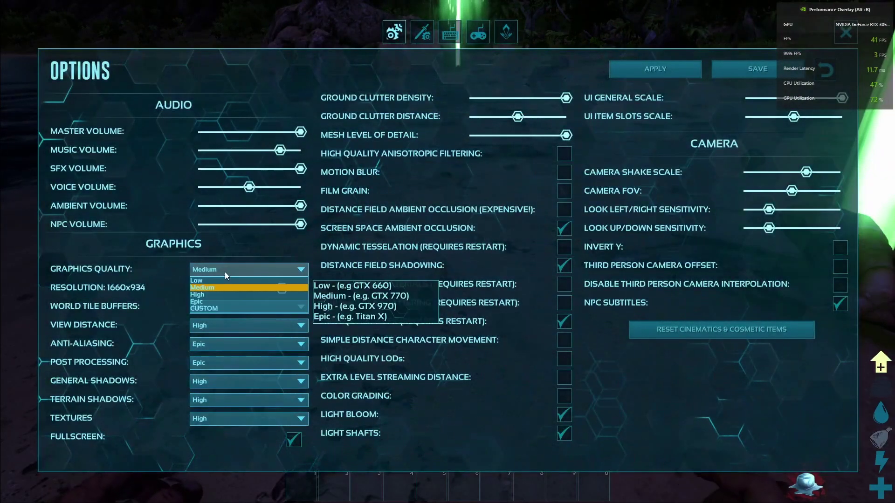
click(228, 304)
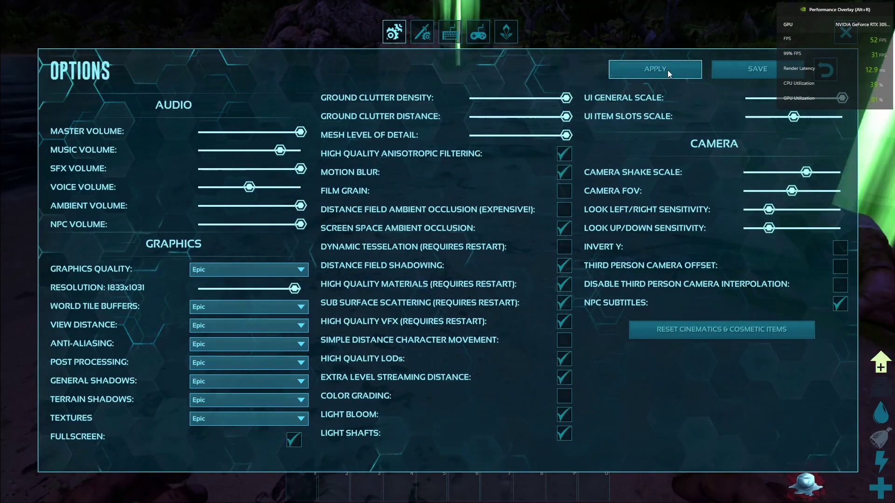
click(852, 30)
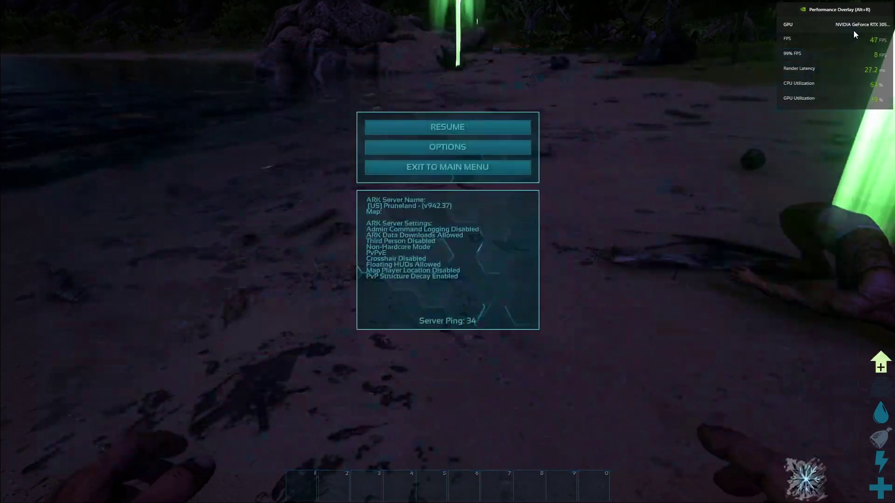
click(430, 127)
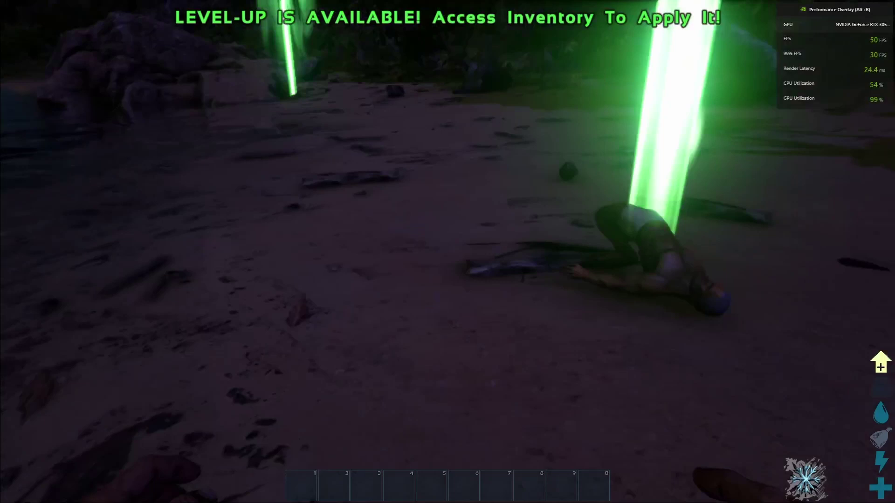